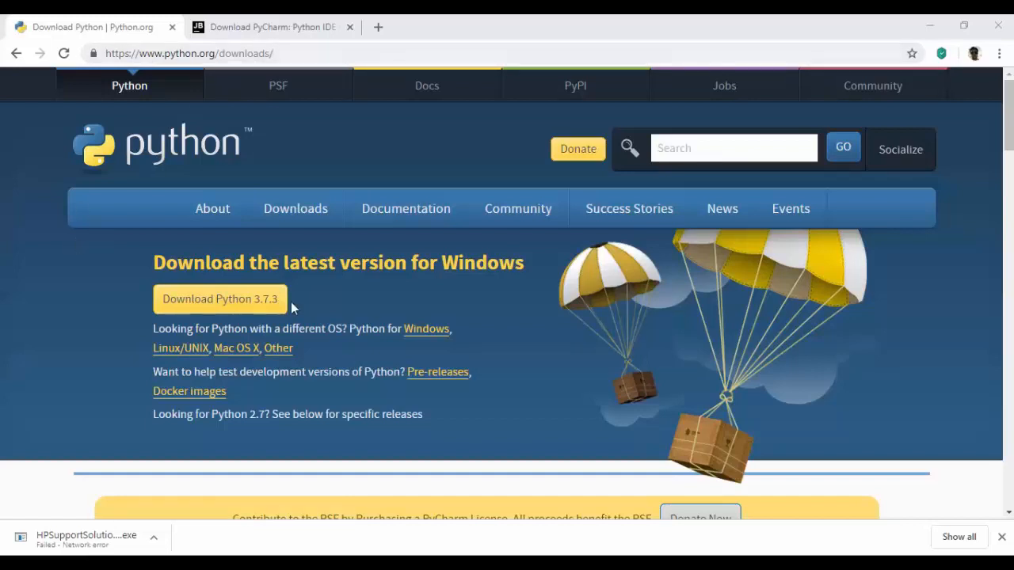
- Examine the Community edition on the PyCharm download page for Windows
{"action": "left_click", "coordinate": [260, 24]}
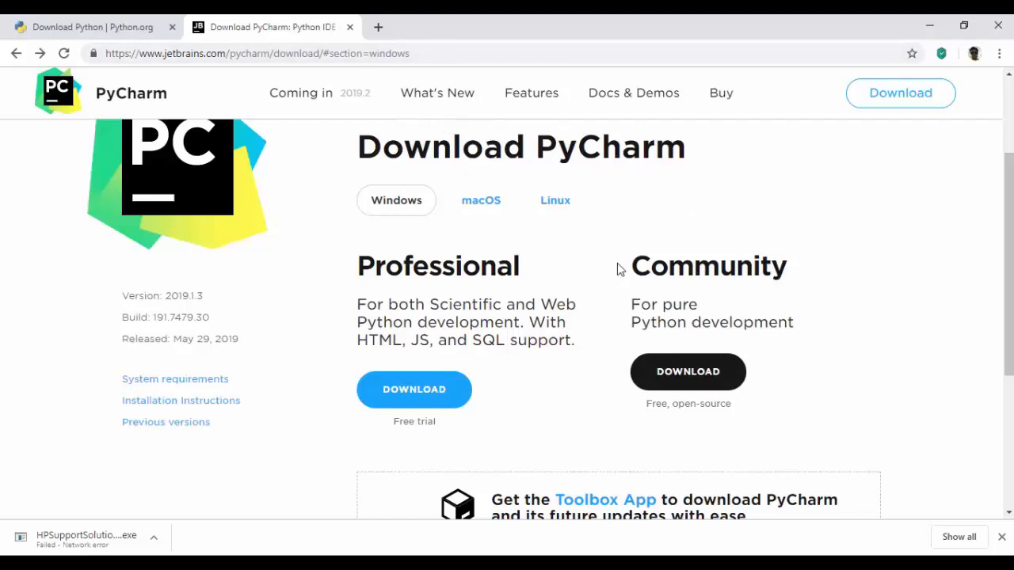
{"action": "left_click_drag", "start_coordinate": [633, 260], "coordinate": [824, 332]}
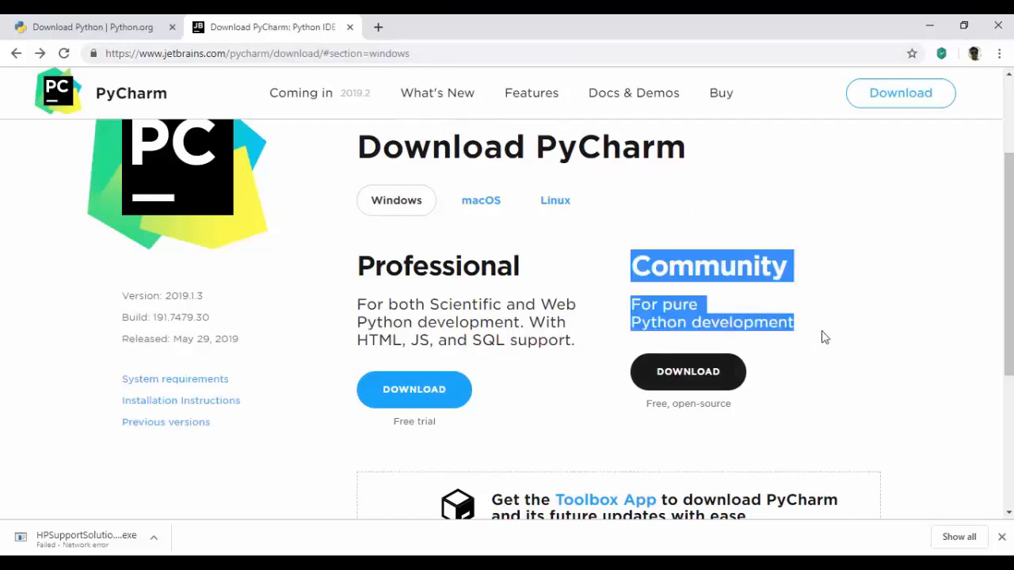
{"action": "left_click", "coordinate": [880, 356]}
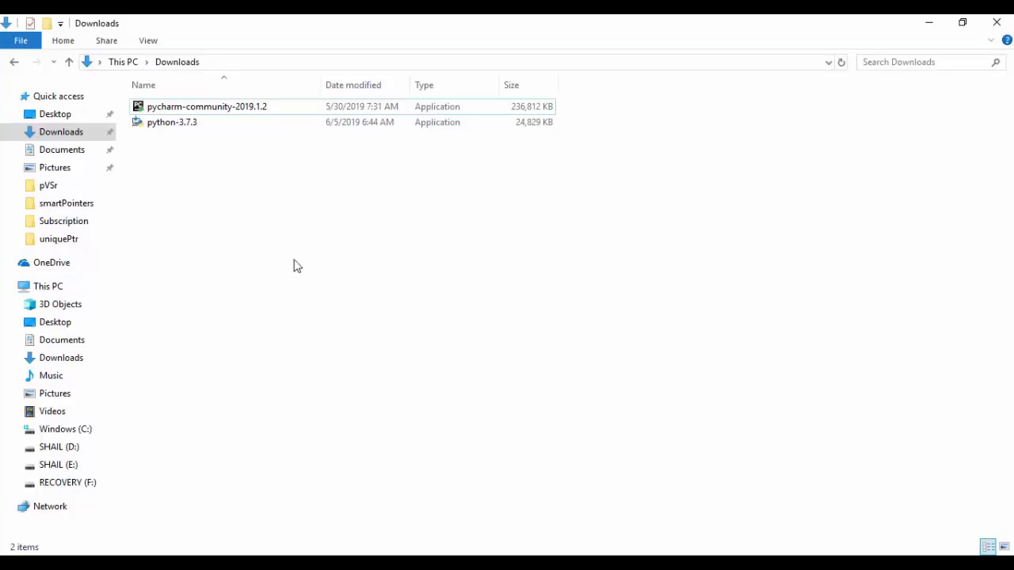
- Install Python 3.7.3 from the python-3.7.3 installer in Downloads with the default settings, and close the setup
{"action": "double_click", "coordinate": [176, 129]}
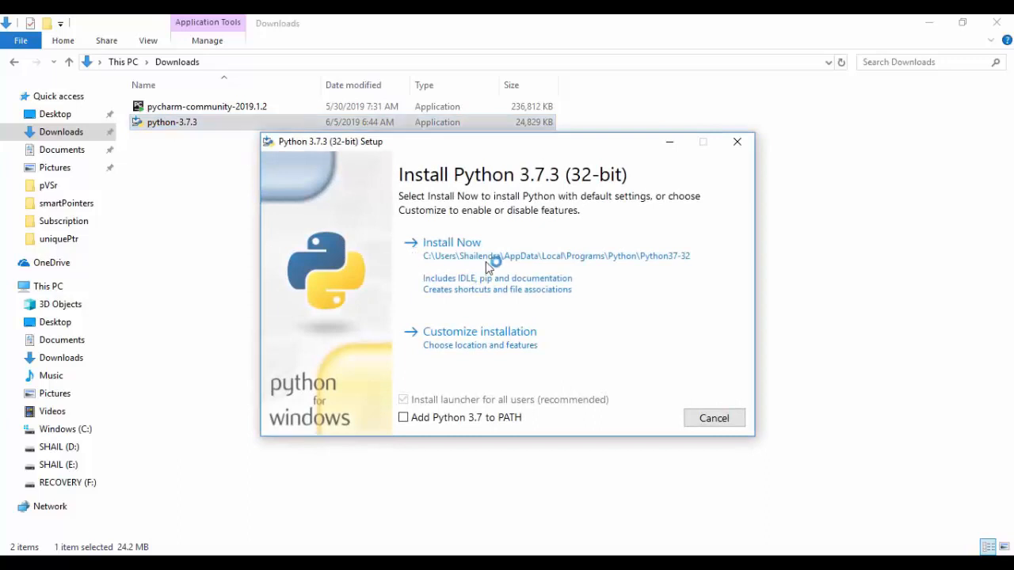
{"action": "left_click", "coordinate": [490, 267]}
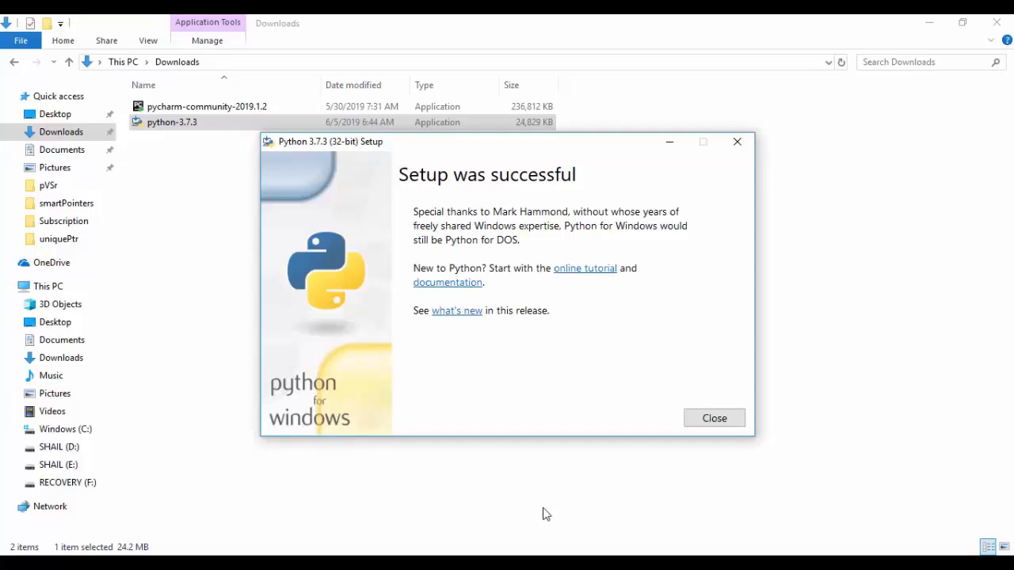
{"action": "left_click", "coordinate": [715, 421]}
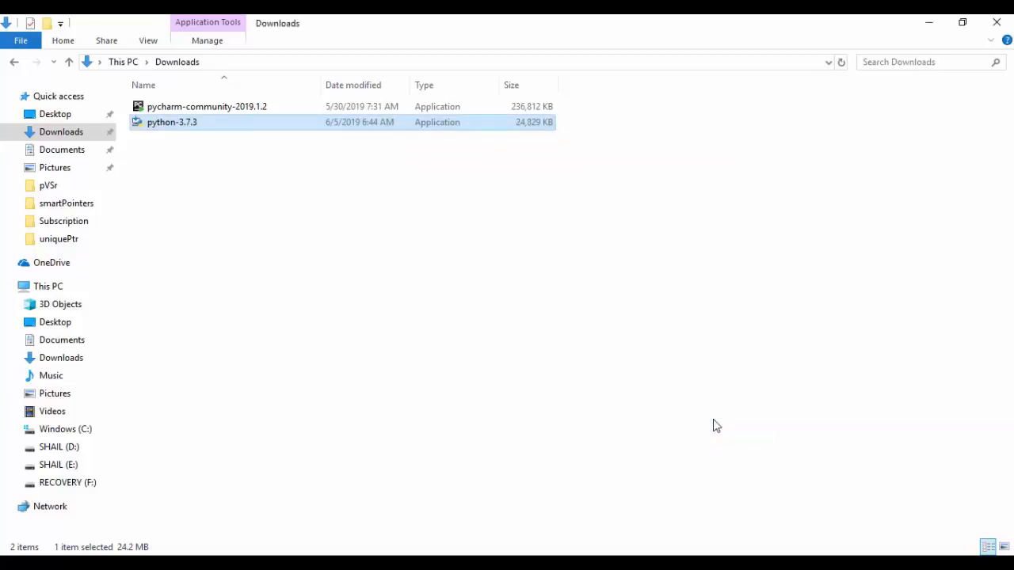
- Launch the pycharm-community-2019.1.2 installer from Downloads and accept the default destination folder, minimizing the Downloads window
{"action": "left_click", "coordinate": [207, 108]}
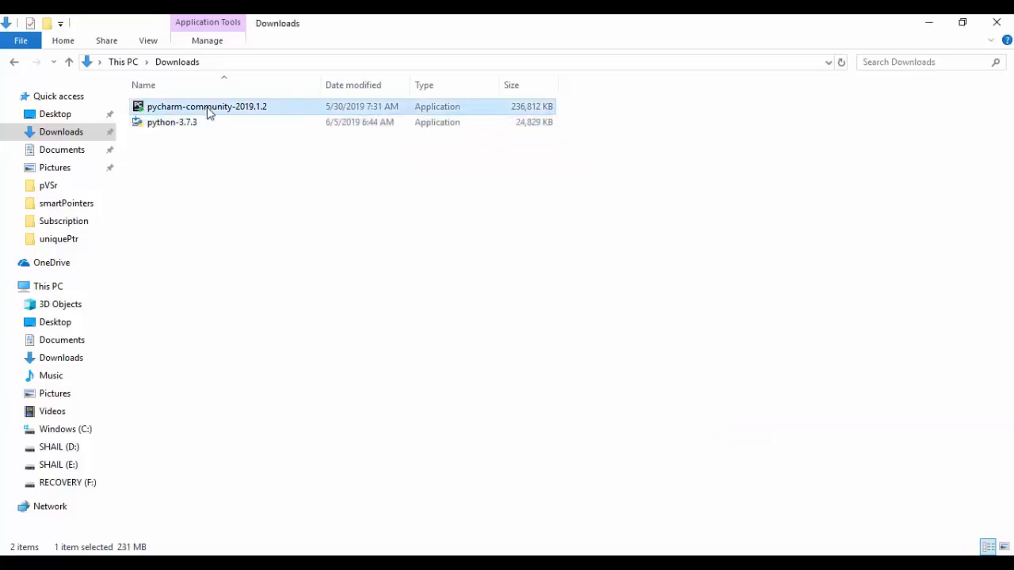
{"action": "double_click", "coordinate": [206, 109]}
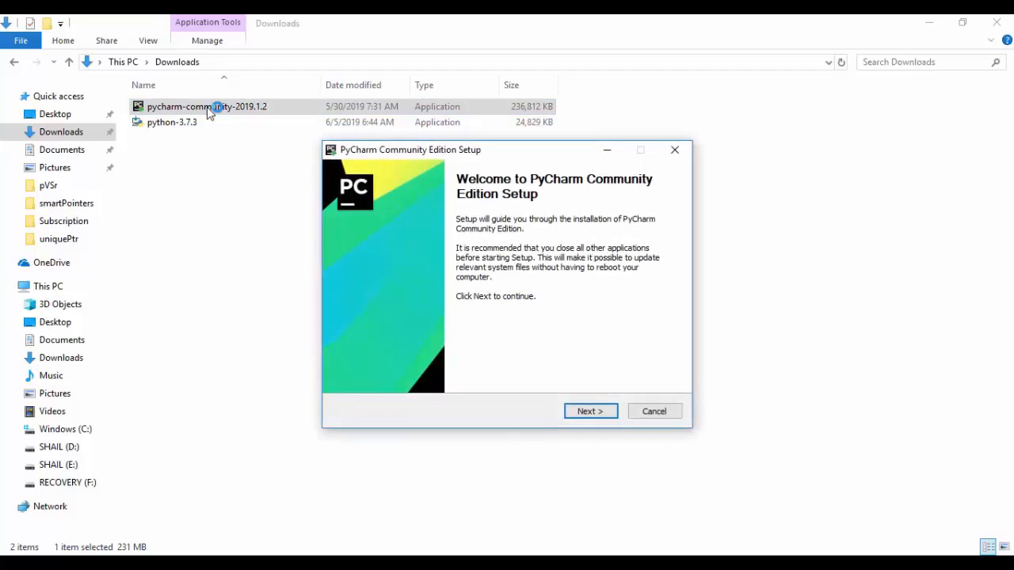
{"action": "left_click", "coordinate": [587, 412]}
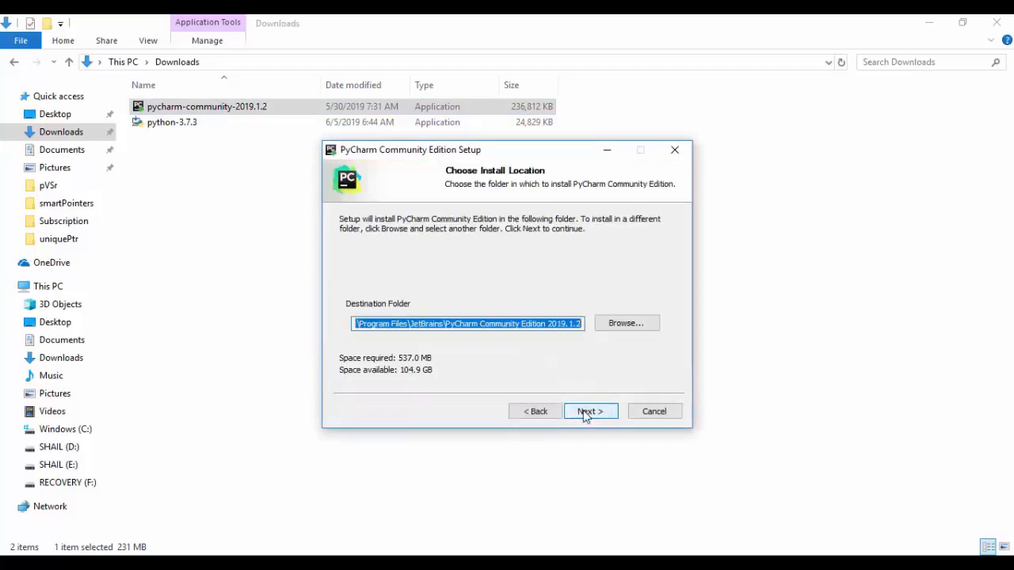
{"action": "left_click", "coordinate": [930, 22]}
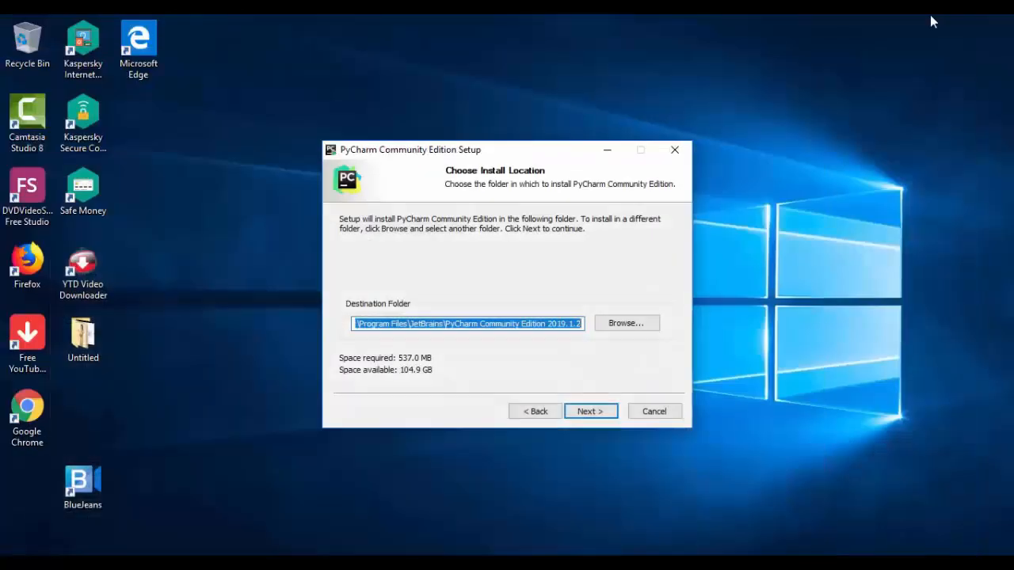
{"action": "left_click", "coordinate": [586, 412]}
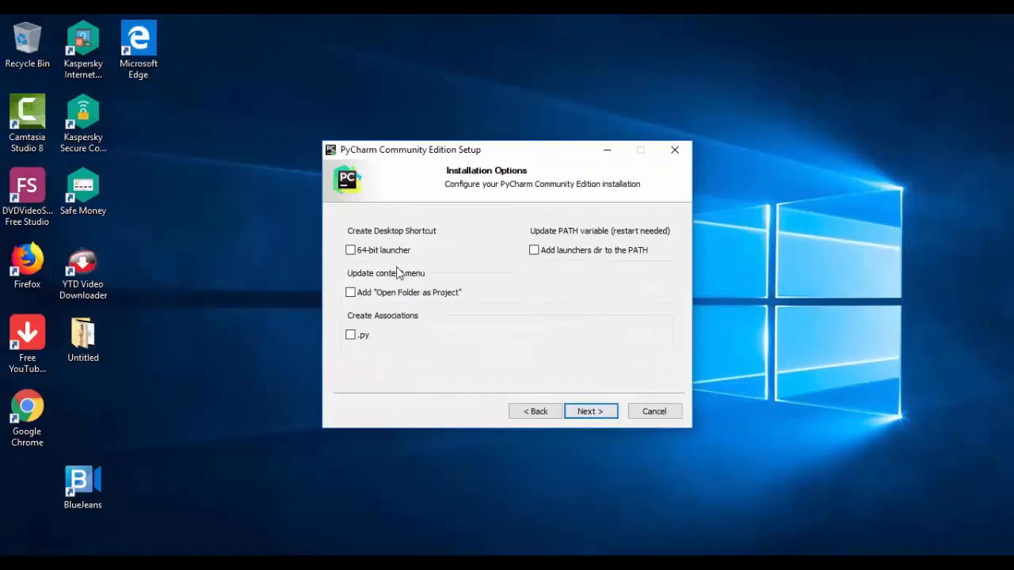
- Install PyCharm with a 64-bit launcher desktop shortcut and the .py association, and finish setup with Run PyCharm Community Edition enabled
{"action": "left_click", "coordinate": [352, 252]}
{"action": "left_click", "coordinate": [352, 336]}
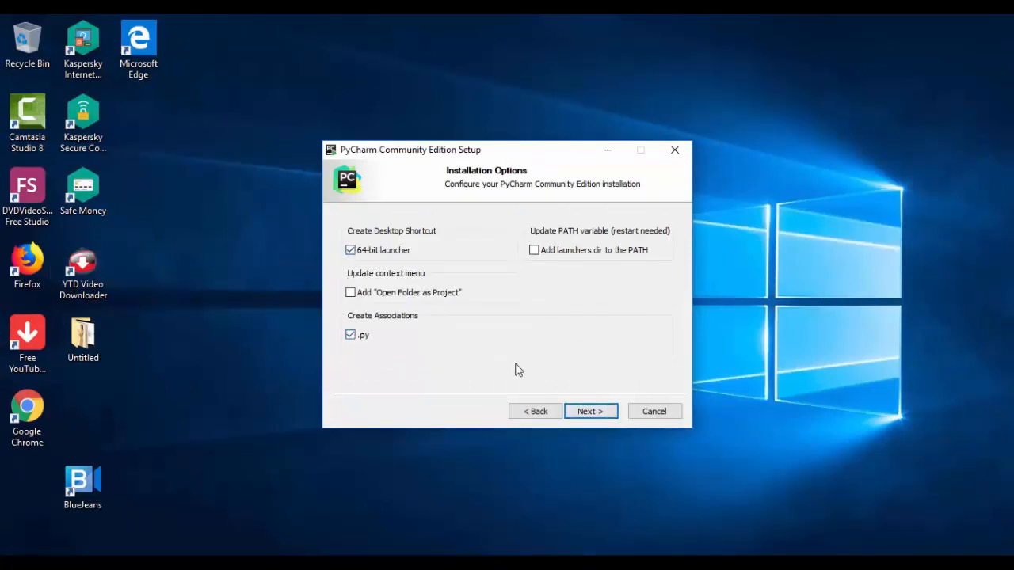
{"action": "left_click", "coordinate": [590, 411]}
{"action": "left_click", "coordinate": [590, 412]}
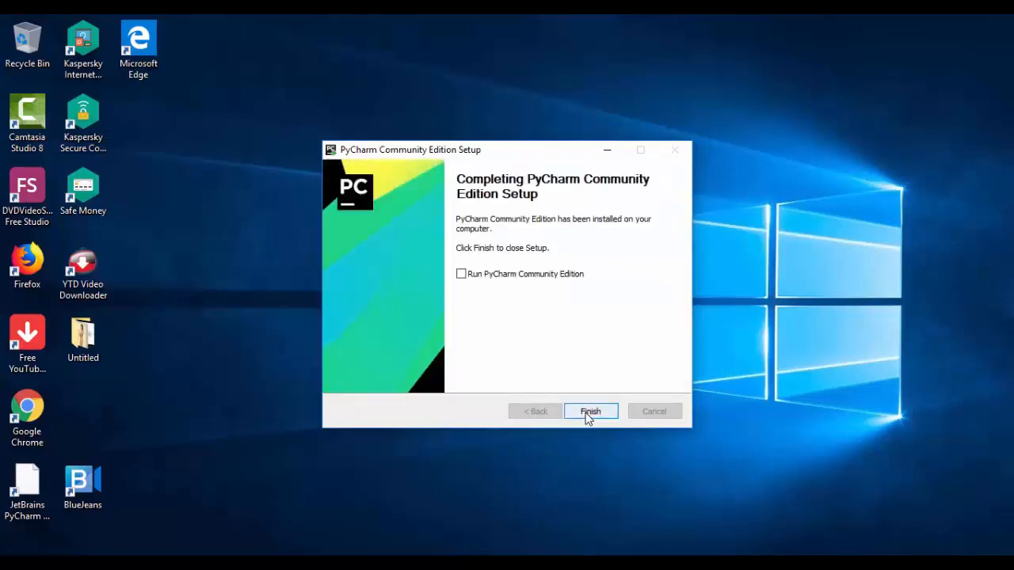
{"action": "left_click", "coordinate": [461, 275]}
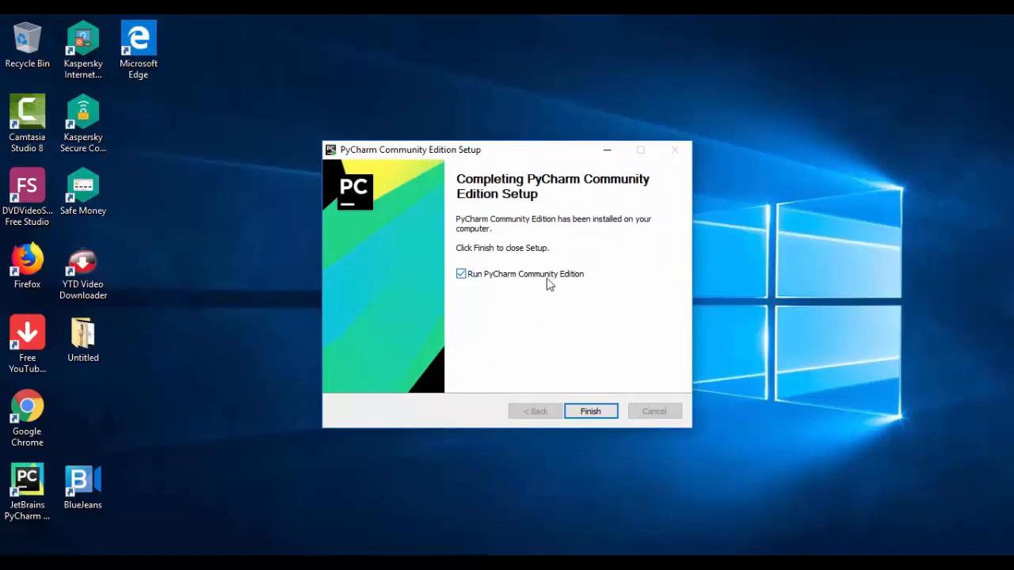
{"action": "left_click", "coordinate": [600, 413]}
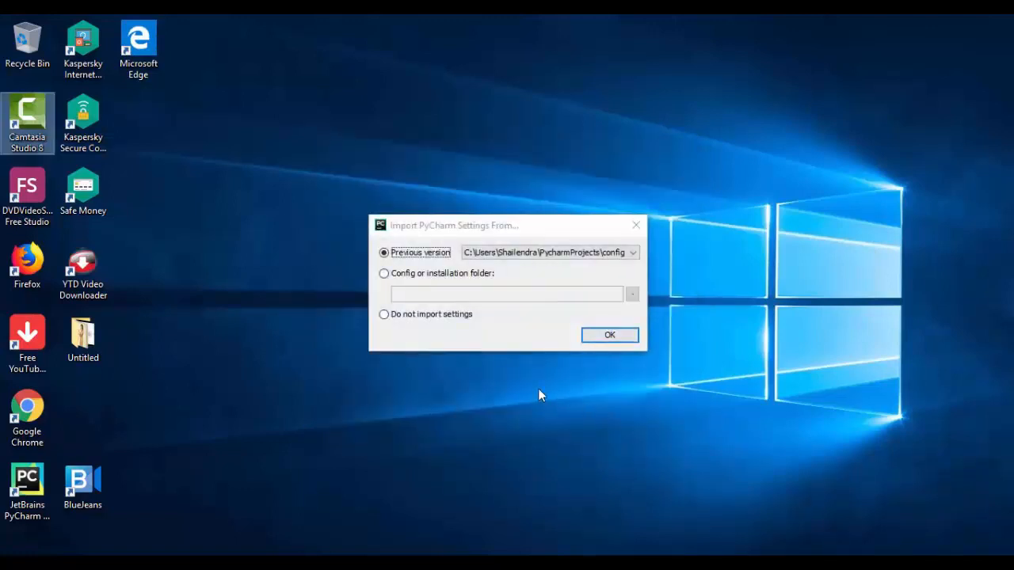
- Complete PyCharm's first start without importing settings, choosing the Light UI theme and defaults for the remaining options
{"action": "left_click", "coordinate": [427, 314]}
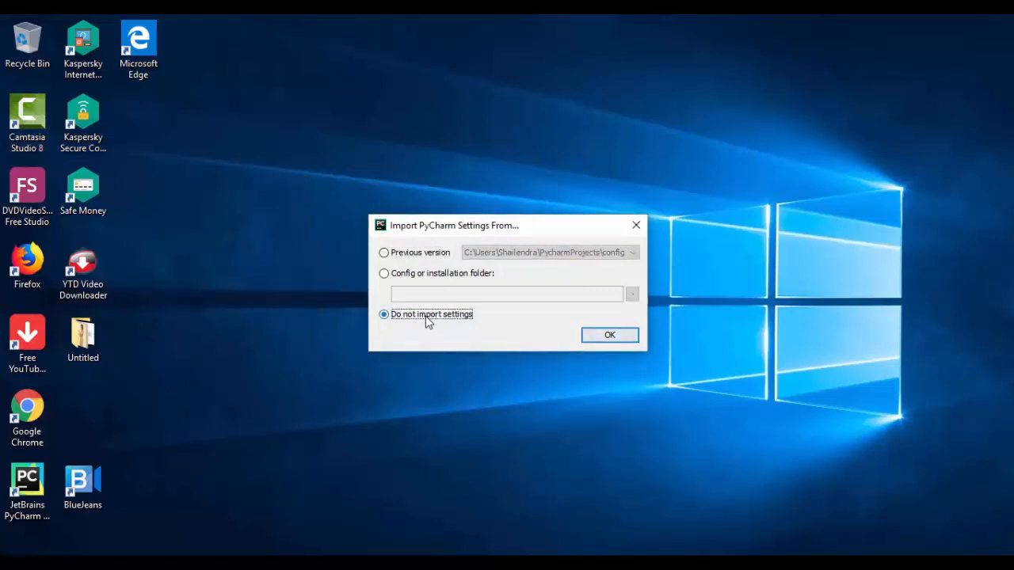
{"action": "left_click", "coordinate": [602, 336]}
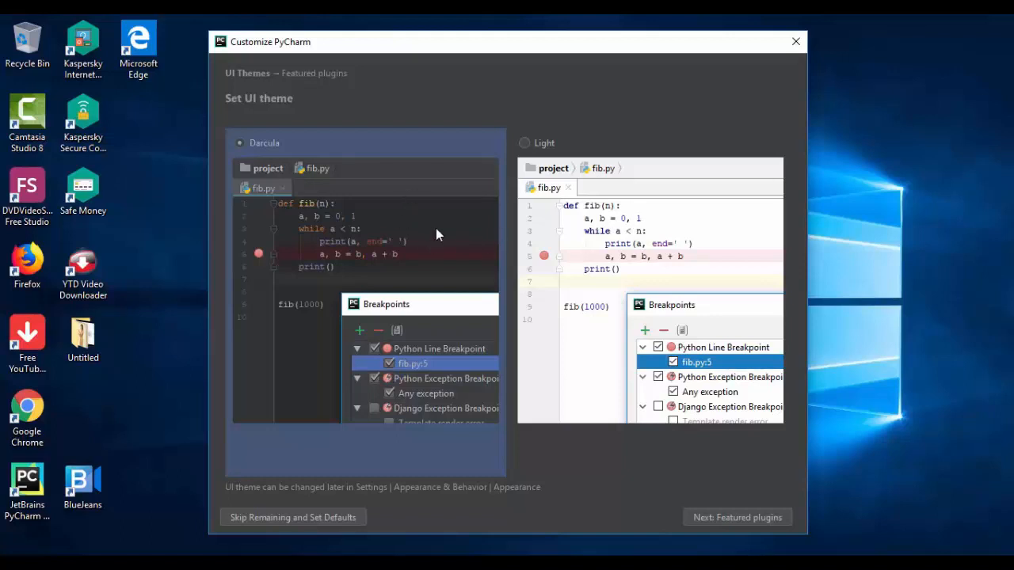
{"action": "left_click", "coordinate": [528, 148]}
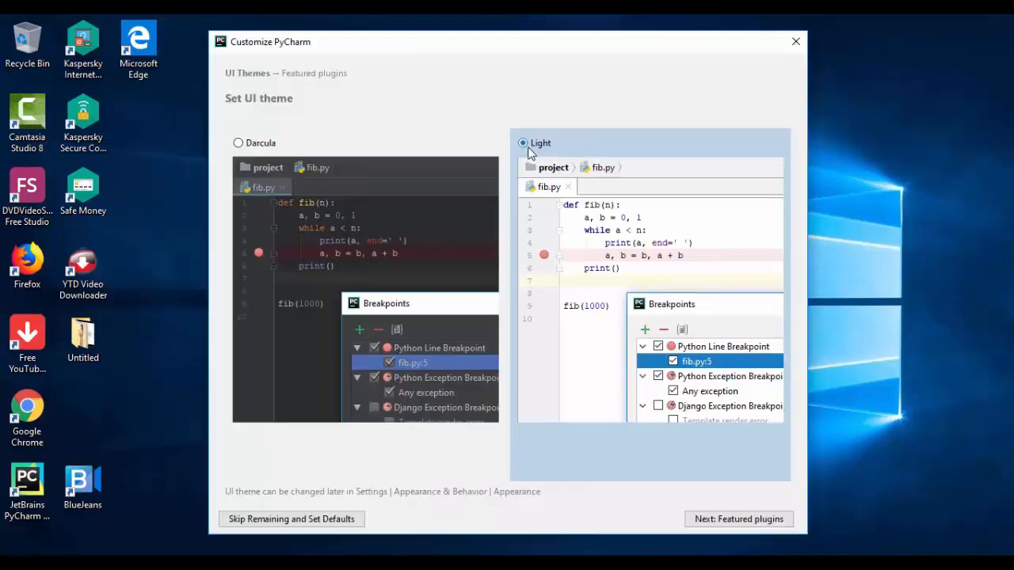
{"action": "left_click", "coordinate": [294, 520]}
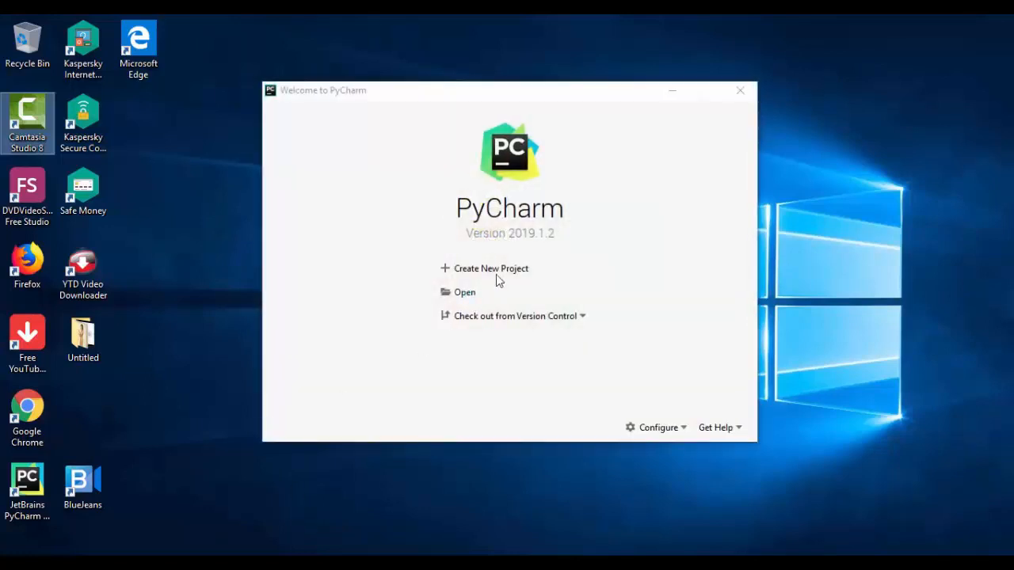
- Begin a new project in the PycharmProjects folder and name it First
{"action": "left_click", "coordinate": [498, 275]}
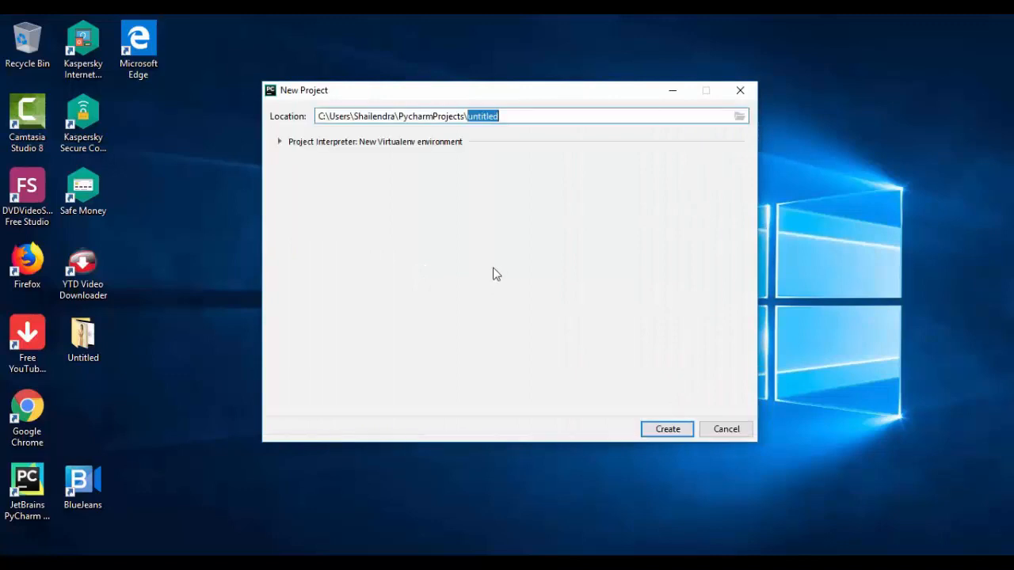
{"action": "left_click", "coordinate": [519, 117]}
{"action": "key", "text": "BackSpace"}
{"action": "key", "text": "BackSpace"}
{"action": "key", "text": "BackSpace"}
{"action": "key", "text": "BackSpace"}
{"action": "key", "text": "BackSpace"}
{"action": "key", "text": "BackSpace"}
{"action": "key", "text": "BackSpace"}
{"action": "key", "text": "BackSpace"}
{"action": "type", "text": "First"}
- Create the project with its new Virtualenv environment inheriting global site-packages and made available to all projects
{"action": "left_click", "coordinate": [279, 142]}
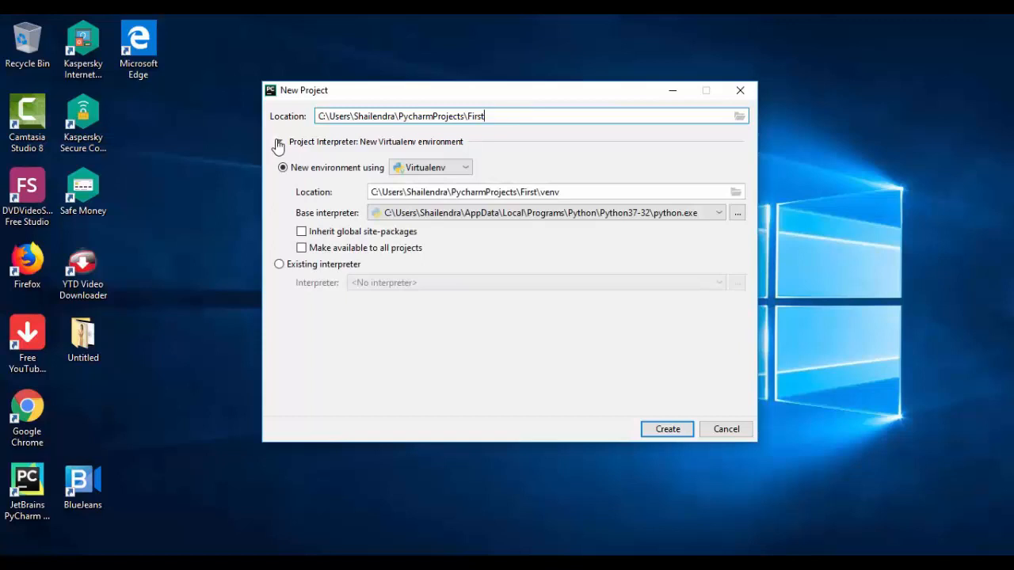
{"action": "left_click", "coordinate": [301, 236]}
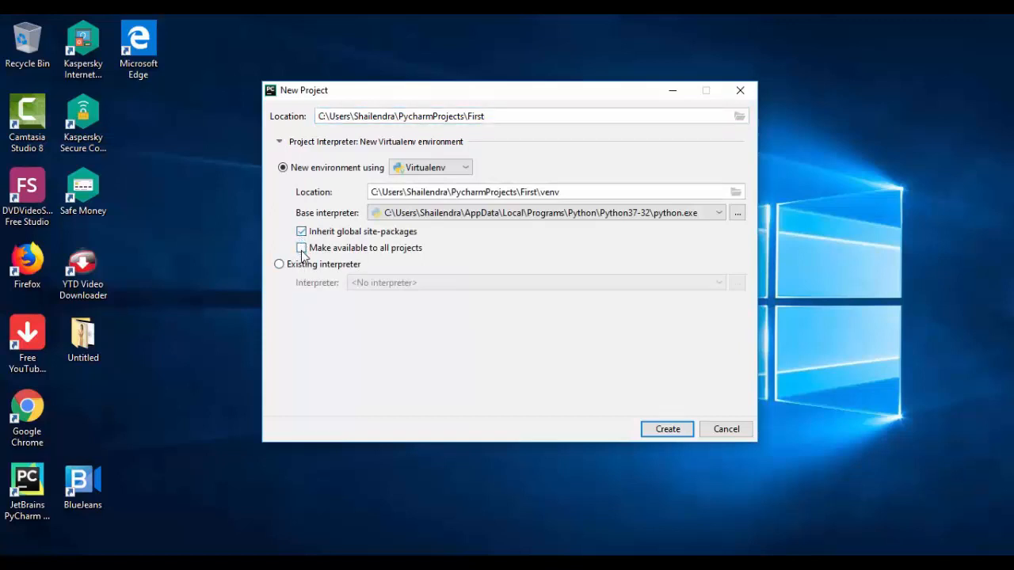
{"action": "left_click", "coordinate": [301, 251]}
{"action": "left_click", "coordinate": [670, 435]}
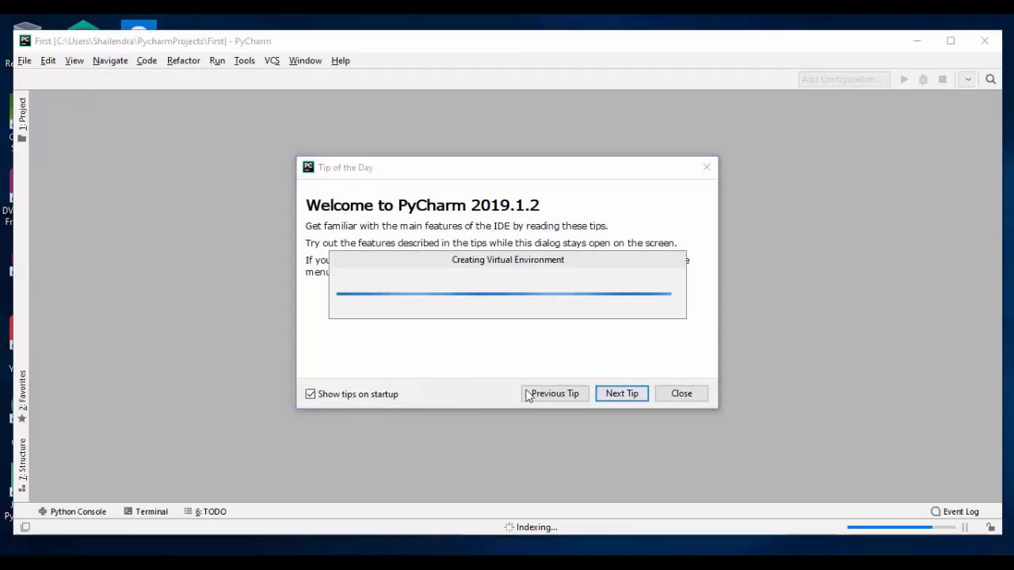
- Disable showing tips on startup, close the Tip of the Day, and maximize the project window
{"action": "left_click", "coordinate": [311, 394]}
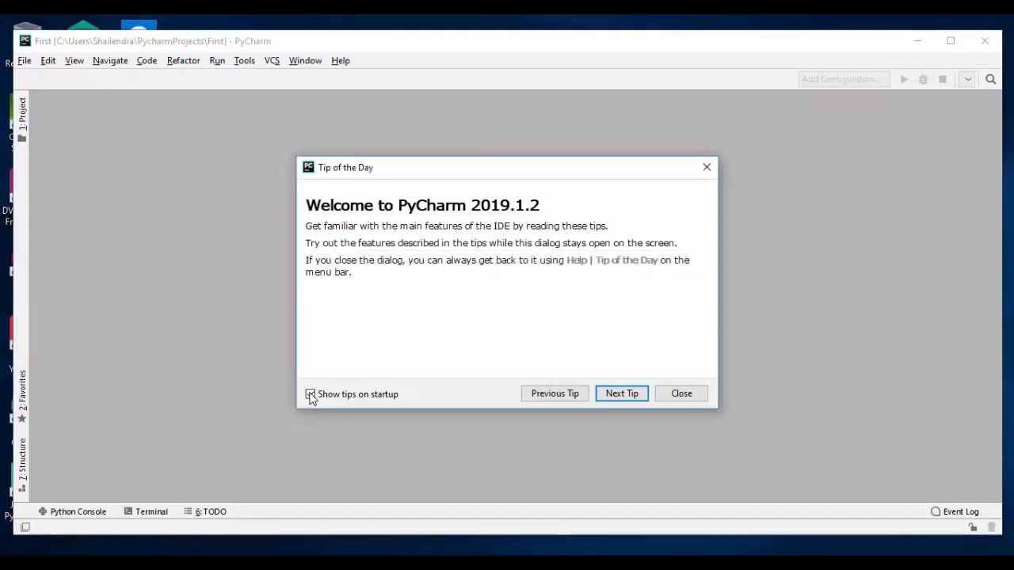
{"action": "left_click", "coordinate": [311, 395]}
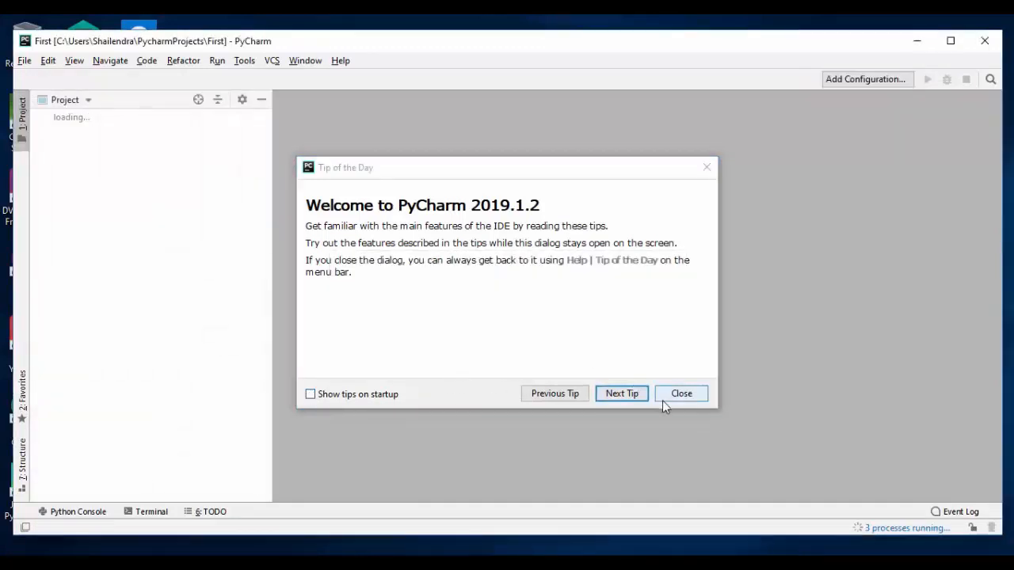
{"action": "left_click", "coordinate": [676, 396]}
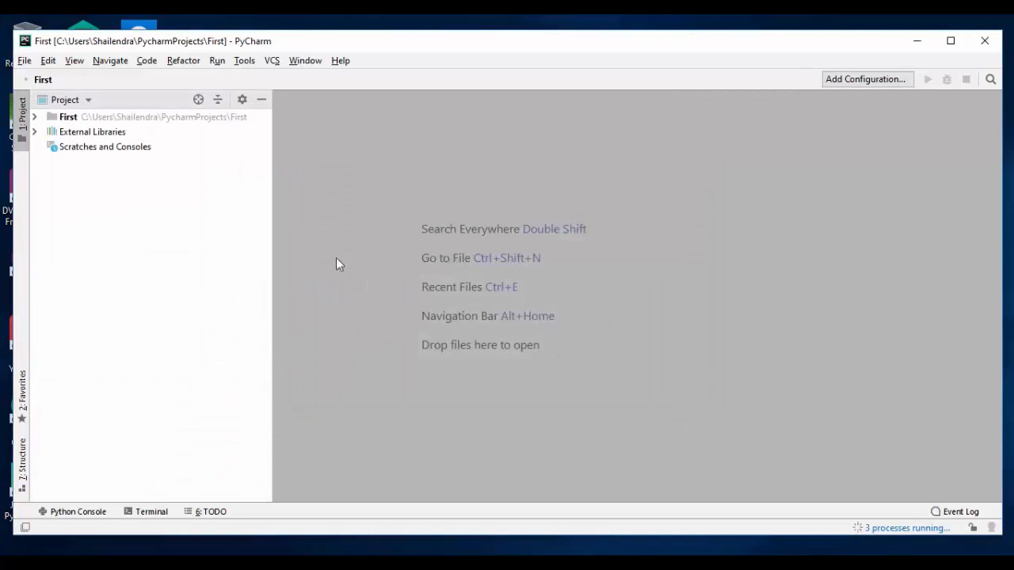
{"action": "left_click", "coordinate": [951, 40]}
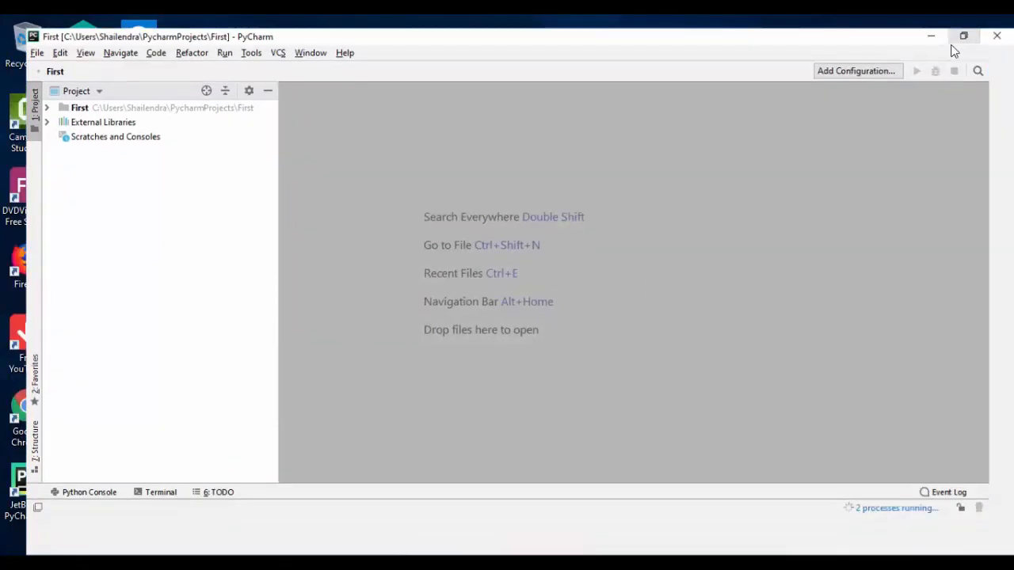
- Add a new Python file named First to the root of the First project
{"action": "left_click", "coordinate": [22, 97]}
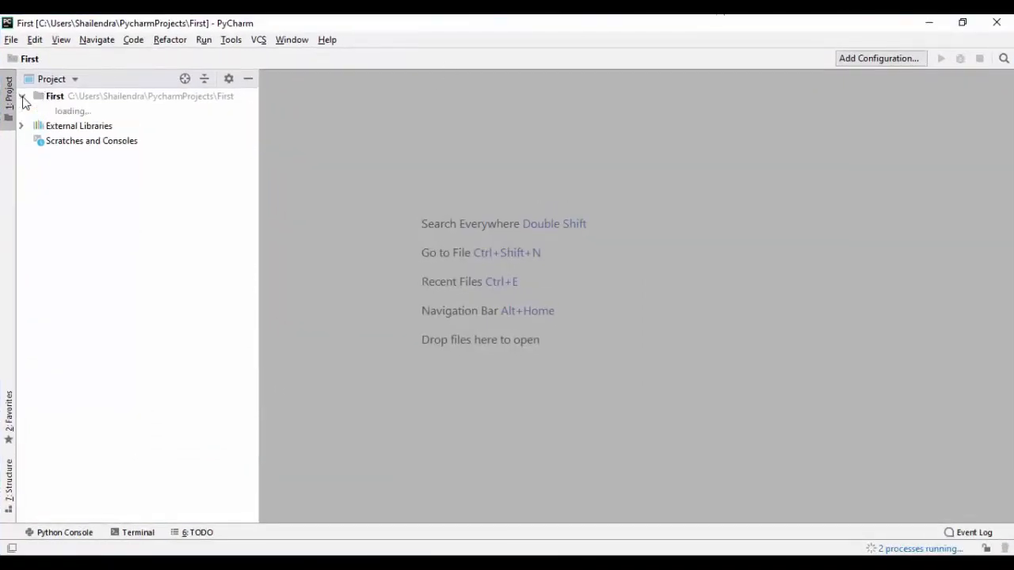
{"action": "left_click", "coordinate": [74, 98]}
{"action": "right_click", "coordinate": [75, 99]}
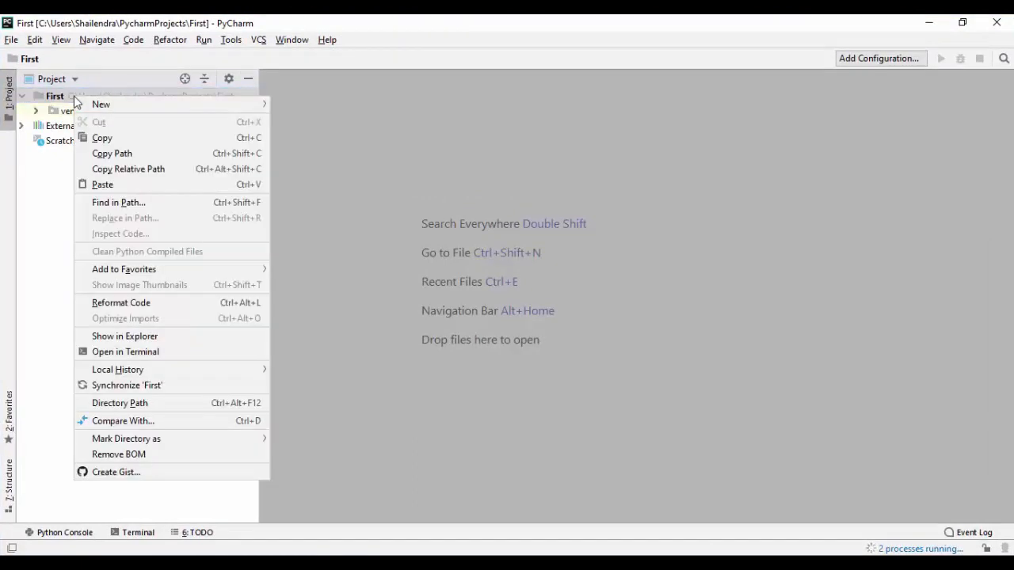
{"action": "mouse_move", "coordinate": [118, 104]}
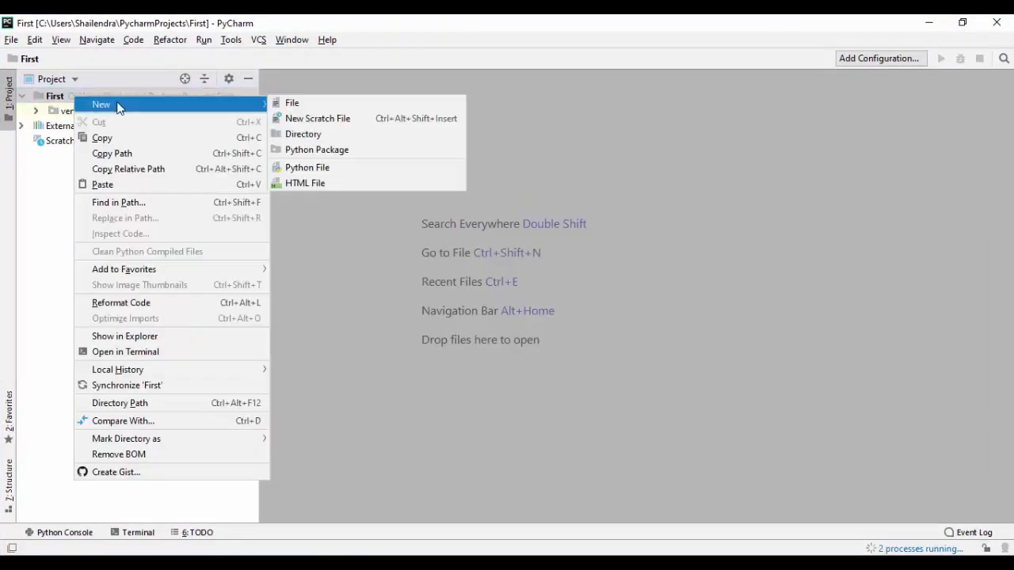
{"action": "left_click", "coordinate": [313, 168]}
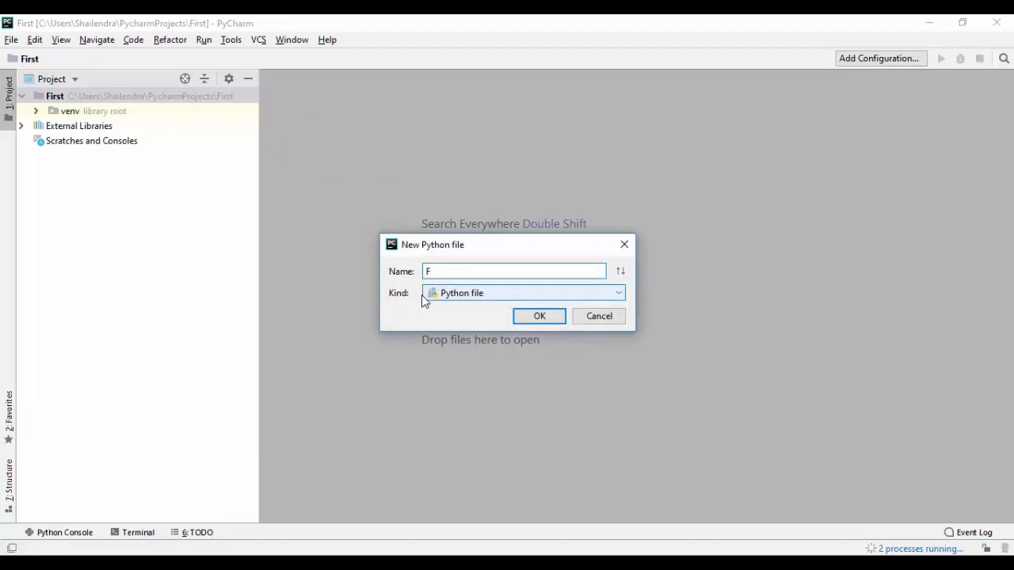
{"action": "left_click", "coordinate": [555, 323]}
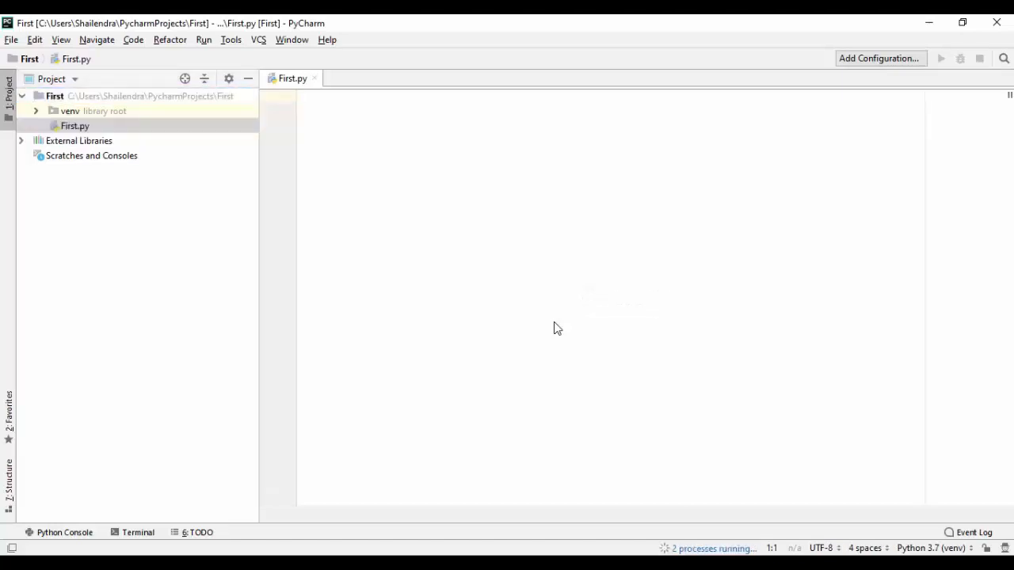
- Write print("Hello World!") on the second line of First.py
{"action": "key", "text": "Return"}
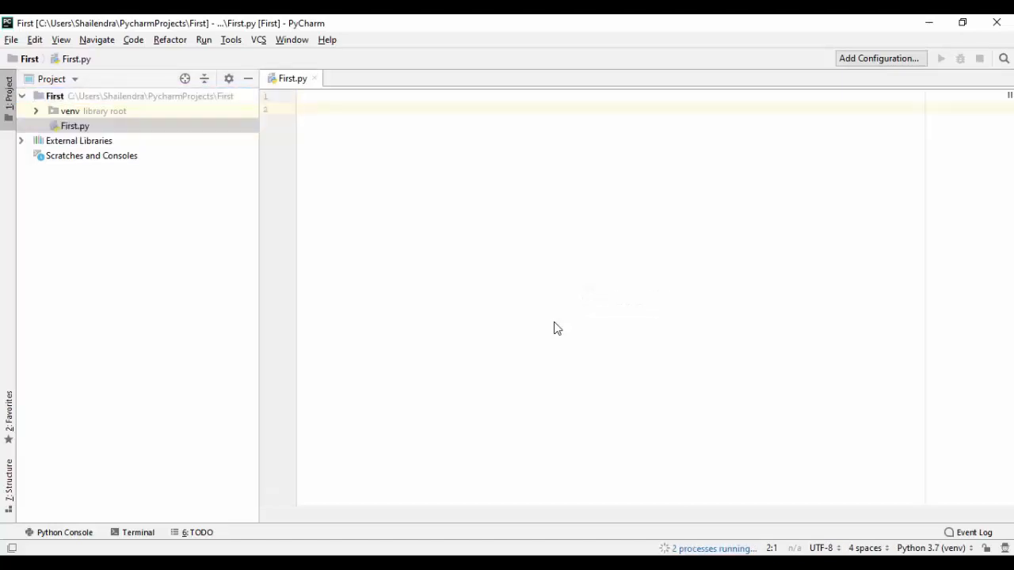
{"action": "type", "text": "print"}
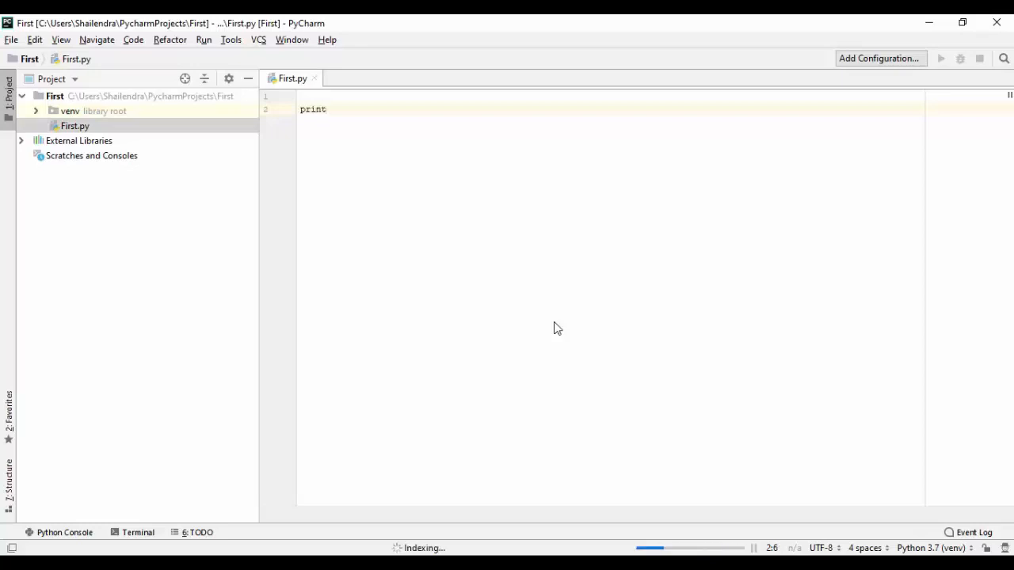
{"action": "type", "text": "(\""}
{"action": "type", "text": "Hello "}
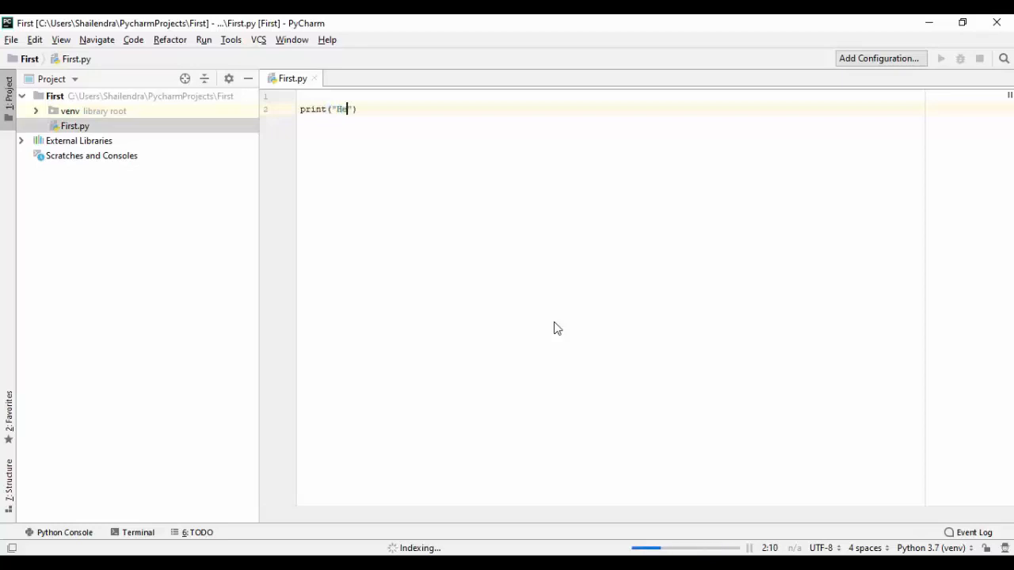
{"action": "type", "text": "World!"}
{"action": "left_click", "coordinate": [540, 191]}
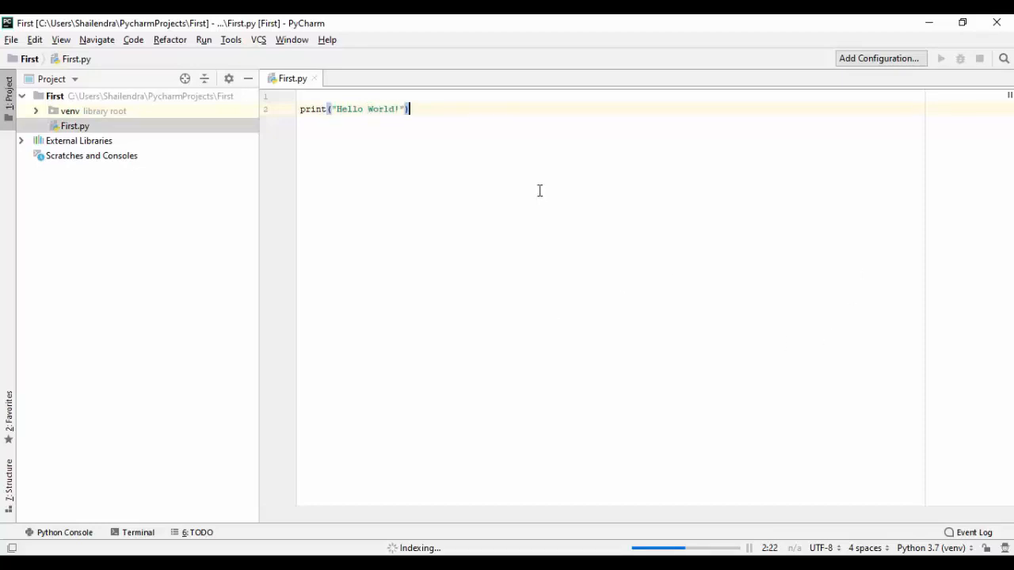
- Run the First script and check its console output
{"action": "right_click", "coordinate": [477, 152]}
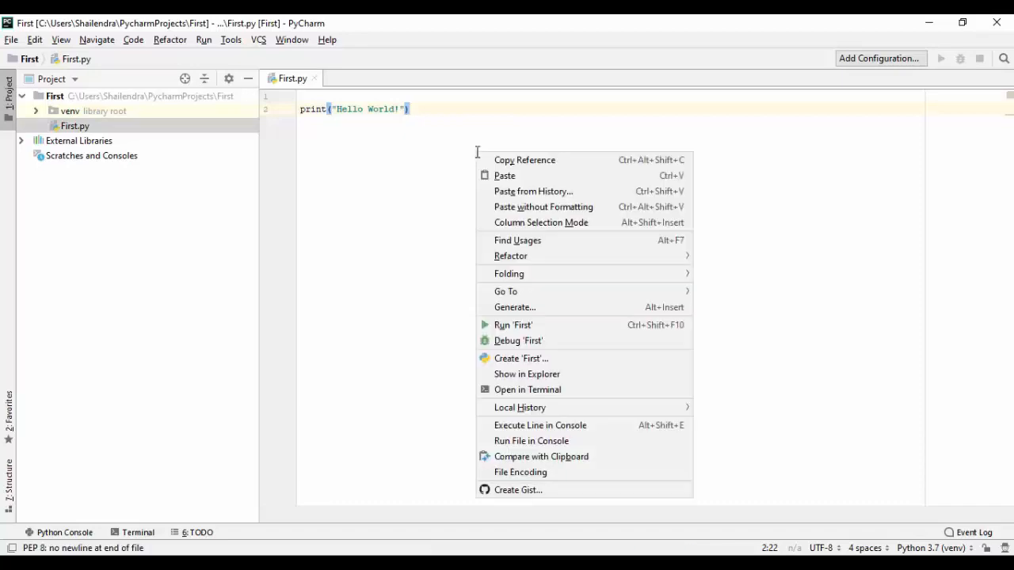
{"action": "left_click", "coordinate": [511, 327]}
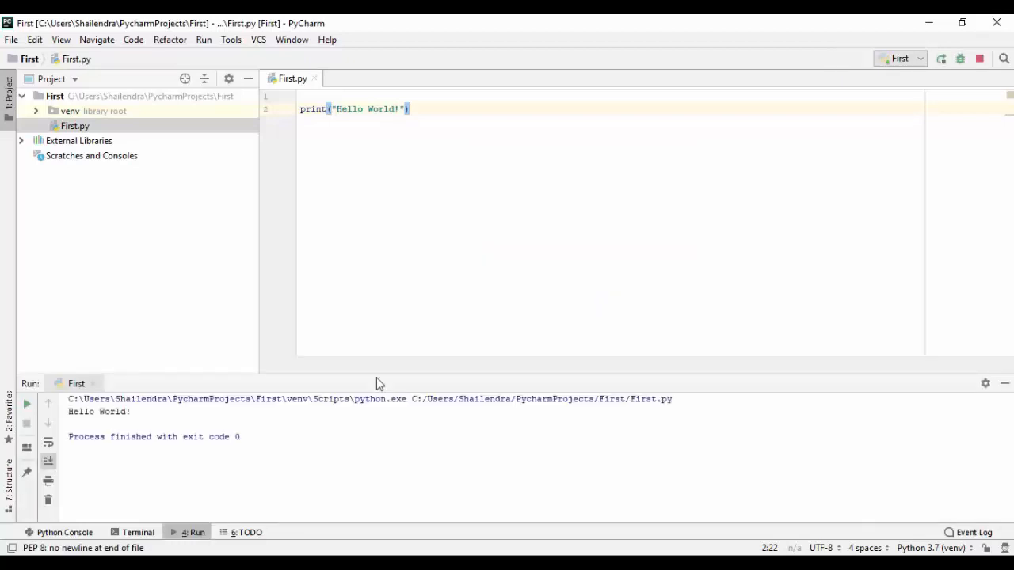
{"action": "mouse_move", "coordinate": [138, 418]}
{"action": "left_mouse_down"}
{"action": "mouse_move", "coordinate": [101, 413]}
{"action": "mouse_move", "coordinate": [142, 426]}
{"action": "left_mouse_up"}
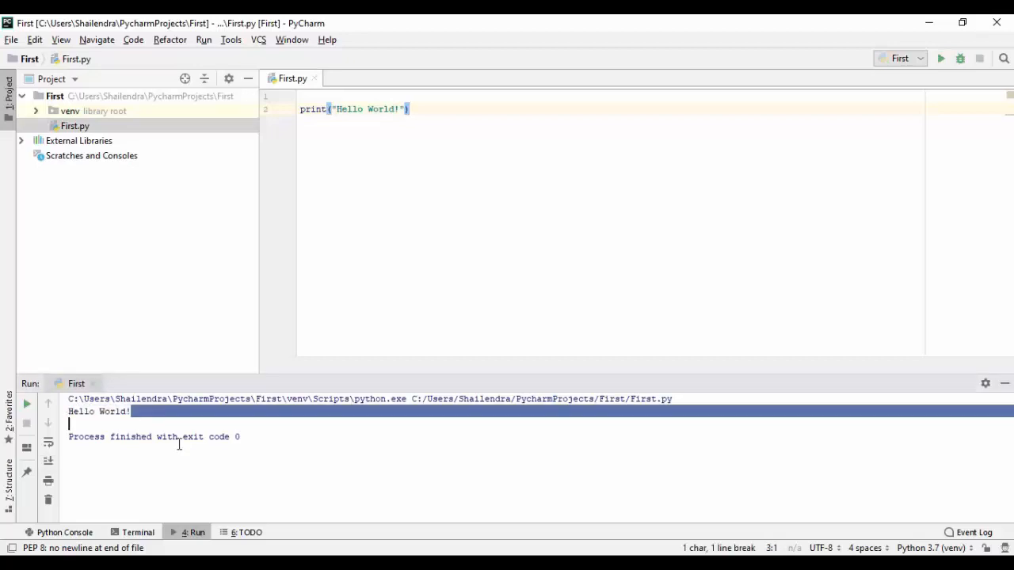
{"action": "left_click", "coordinate": [448, 227]}
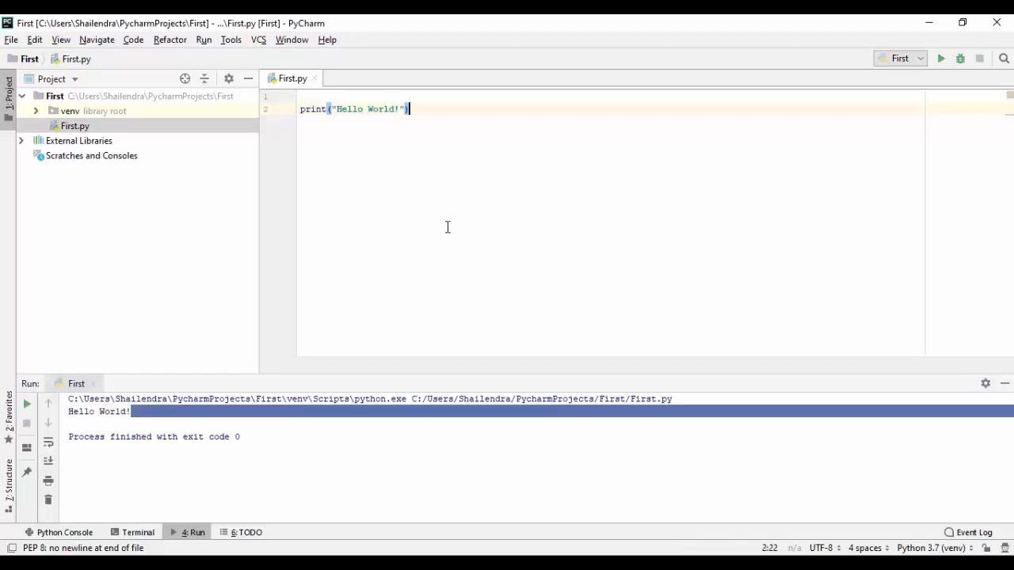